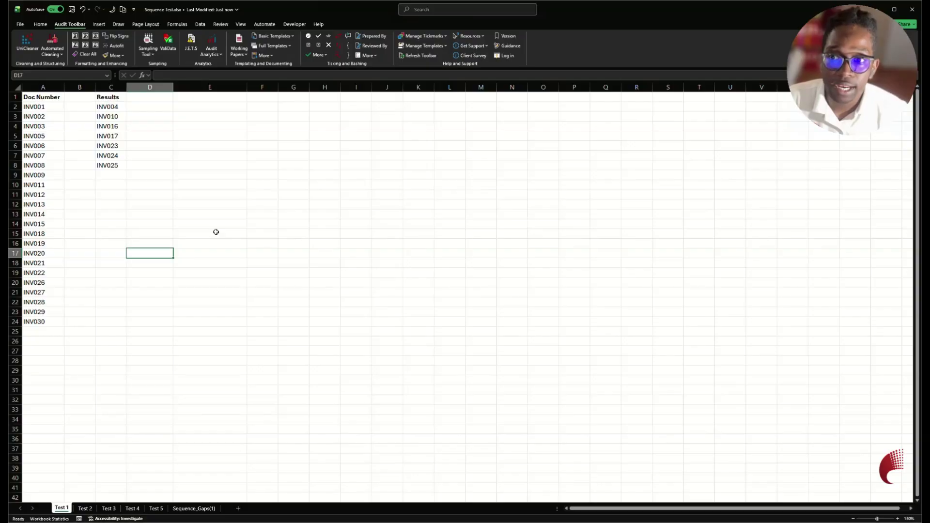
Review the Doc Number list and the expected Results list on the Test 1 sheet.
{"action": "left_click", "coordinate": [46, 97]}
{"action": "left_click_drag", "start_coordinate": [46, 96], "coordinate": [46, 323]}
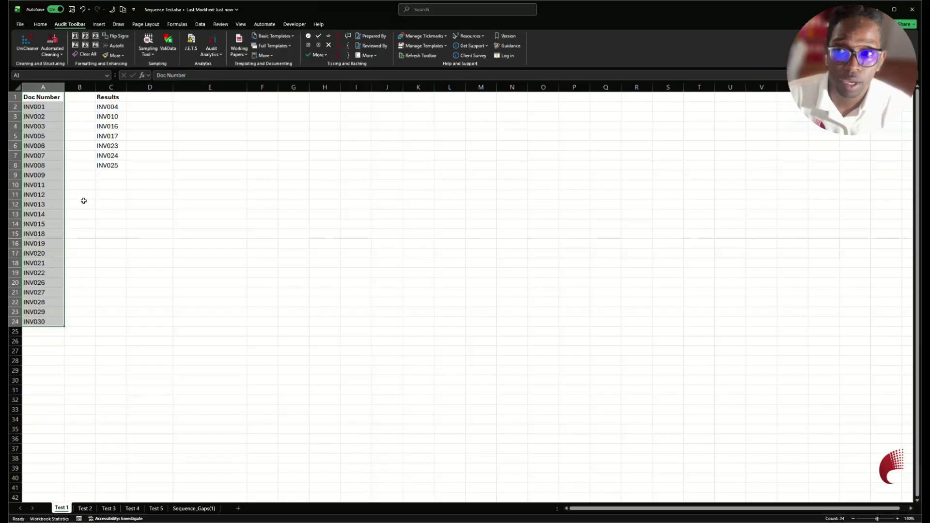
{"action": "left_click_drag", "start_coordinate": [108, 96], "coordinate": [108, 165]}
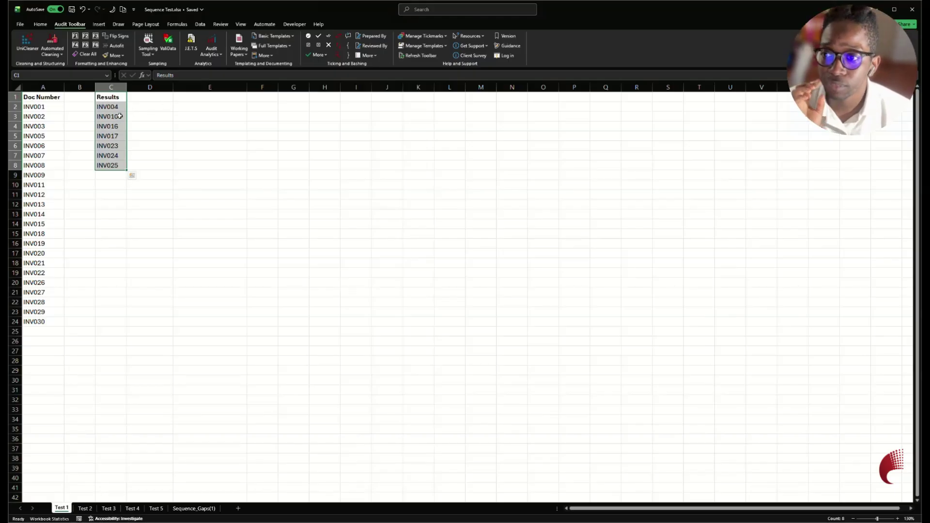
Start the Seq Tester audit analytic and set the Doc Number header in cell A1 as the sequence header.
{"action": "left_click", "coordinate": [52, 99]}
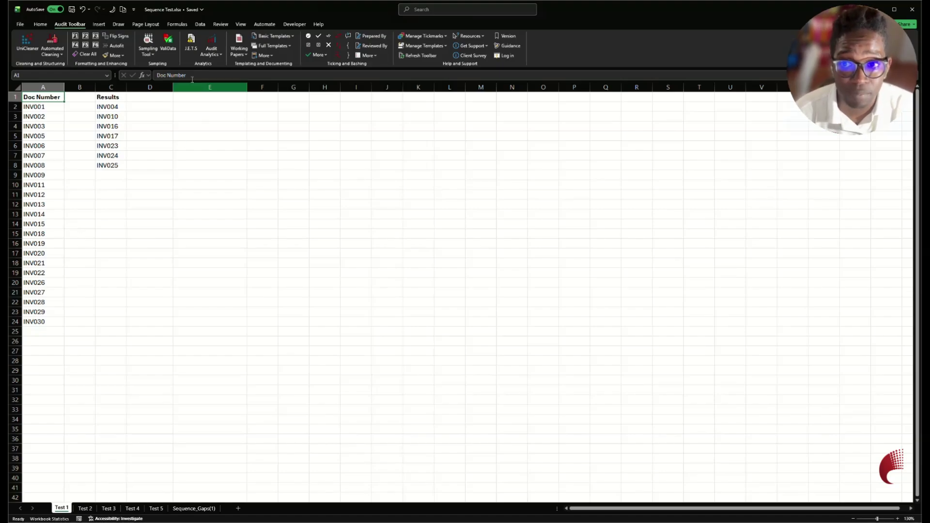
{"action": "left_click", "coordinate": [211, 51]}
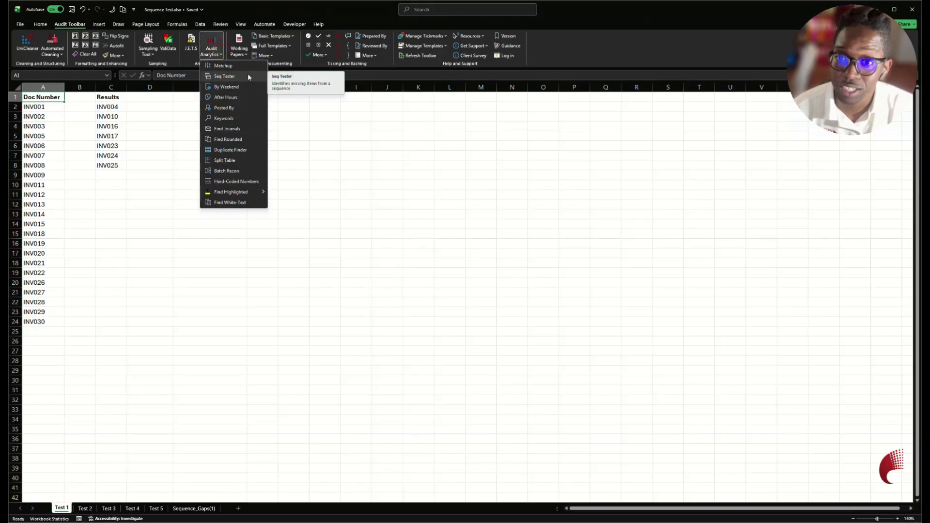
{"action": "left_click", "coordinate": [248, 76]}
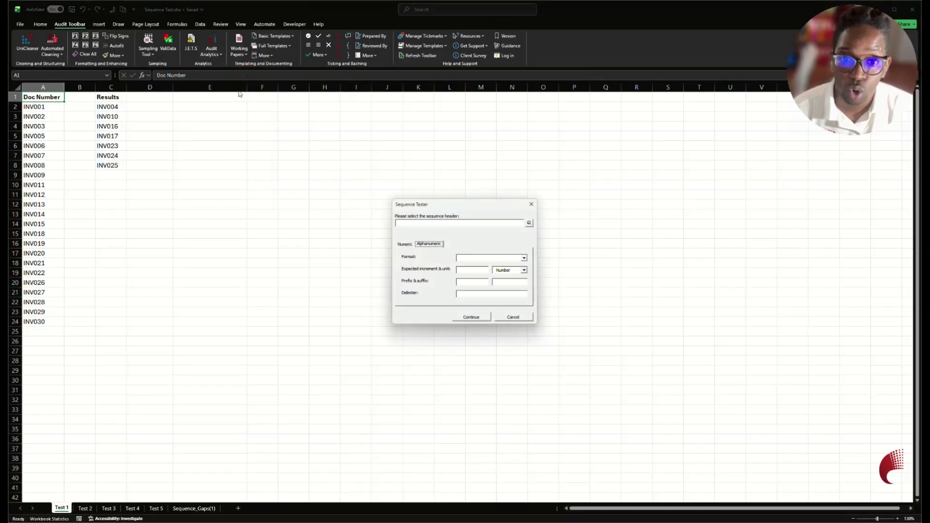
{"action": "left_click_drag", "start_coordinate": [460, 210], "coordinate": [396, 167]}
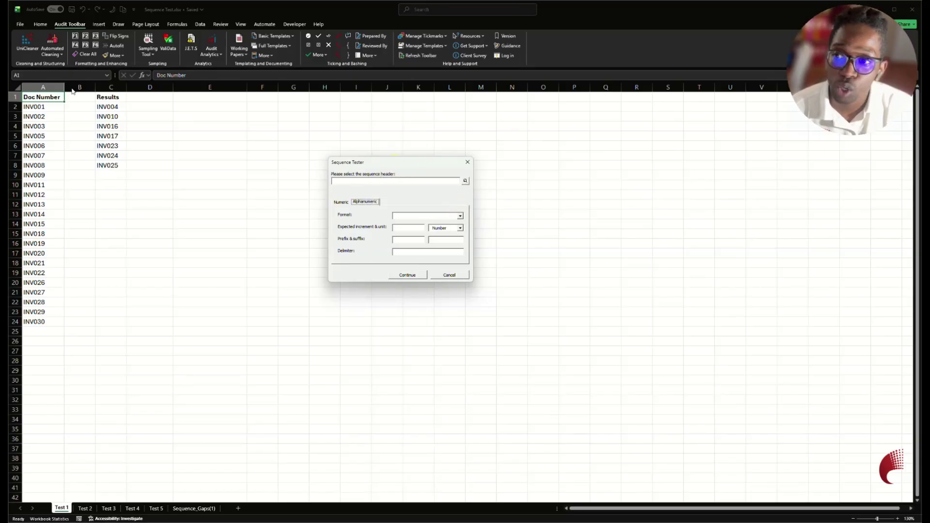
{"action": "left_click", "coordinate": [465, 181]}
{"action": "left_click", "coordinate": [46, 96]}
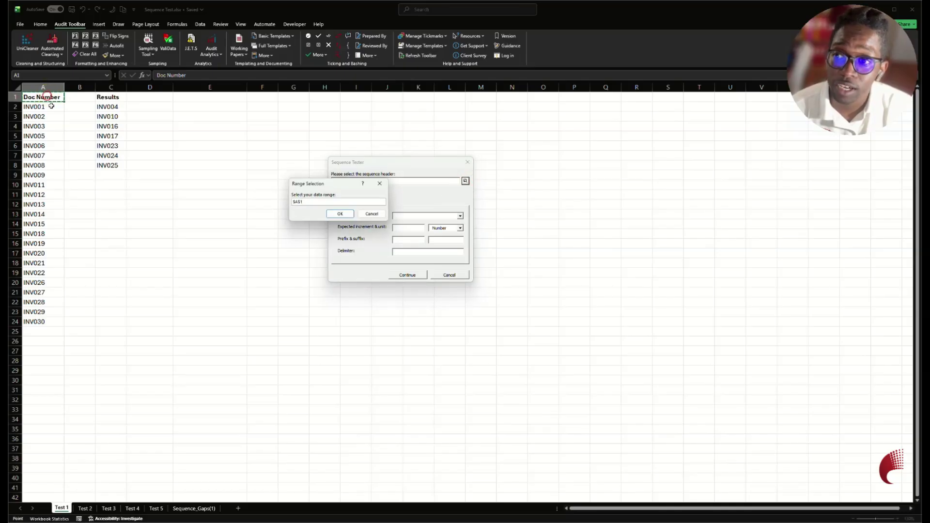
{"action": "left_click", "coordinate": [350, 215]}
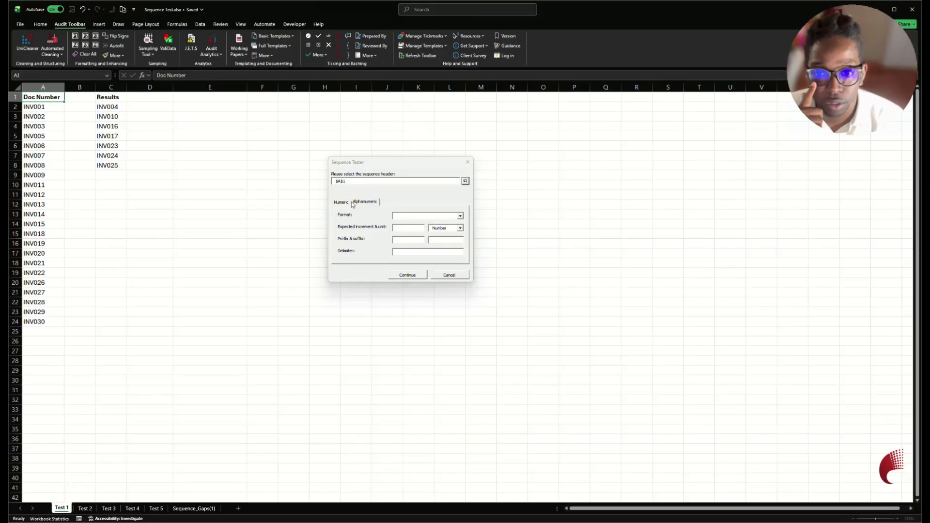
Set the sequence test to alphanumeric with the Prefix-Number format.
{"action": "left_click", "coordinate": [346, 203]}
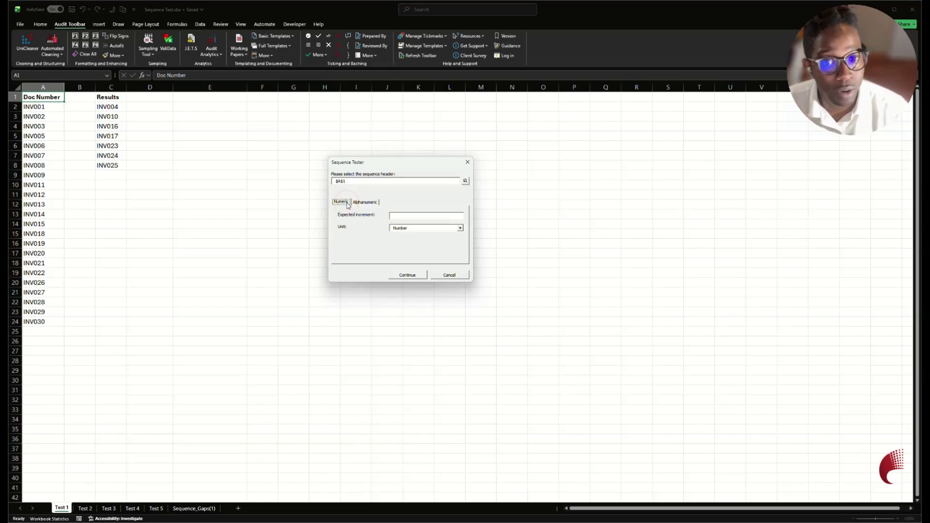
{"action": "left_click", "coordinate": [393, 215]}
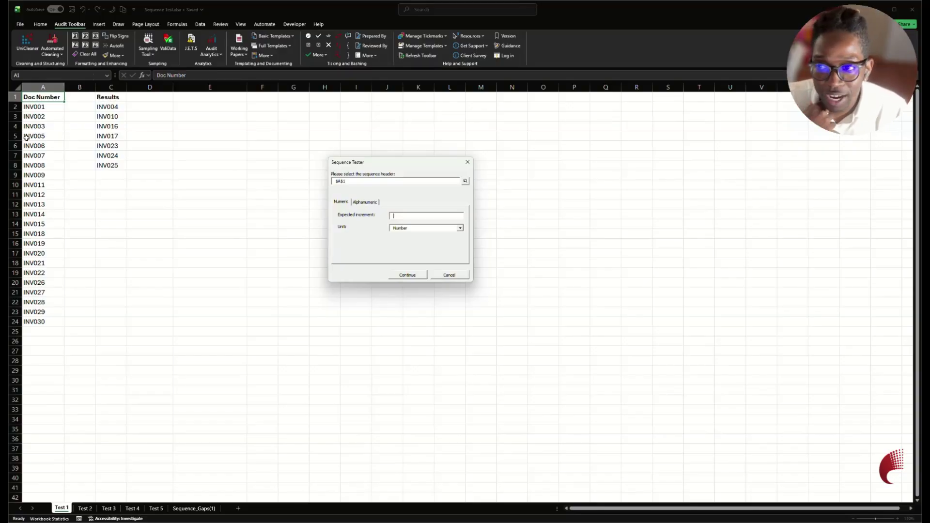
{"action": "left_click", "coordinate": [372, 202]}
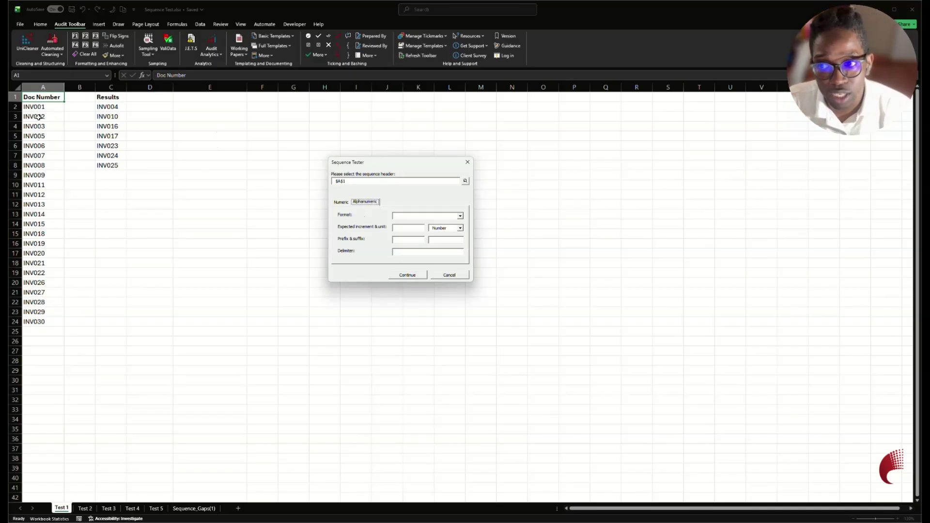
{"action": "left_click", "coordinate": [460, 216]}
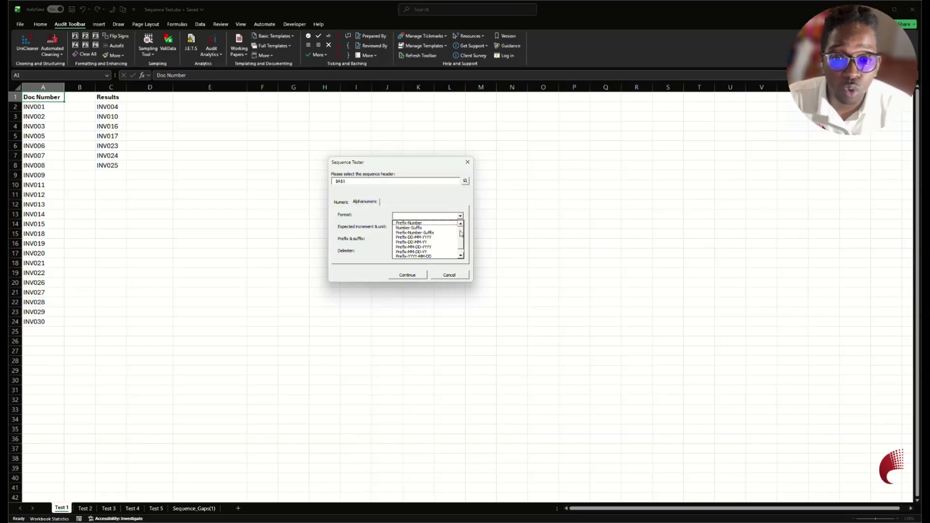
{"action": "mouse_move", "coordinate": [460, 231]}
{"action": "left_mouse_down"}
{"action": "mouse_move", "coordinate": [461, 246]}
{"action": "mouse_move", "coordinate": [461, 225]}
{"action": "left_mouse_up"}
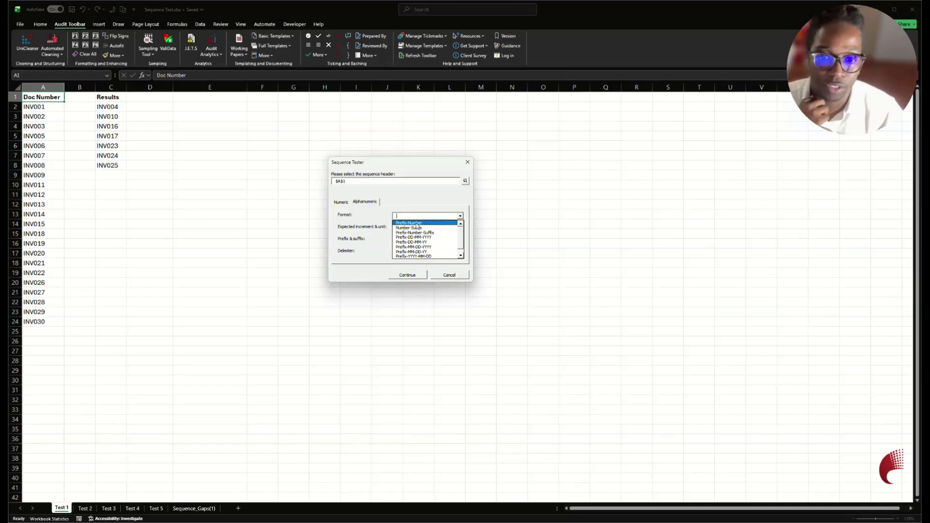
{"action": "left_click", "coordinate": [416, 223]}
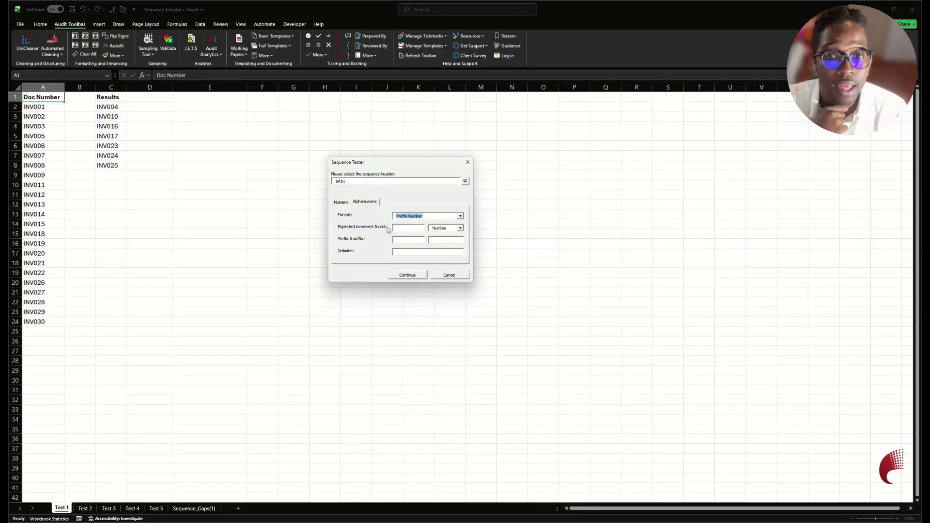
Set the expected increment to 1 with unit Number and the prefix to INV, without suffix or delimiter, and run the sequence test.
{"action": "left_click", "coordinate": [399, 226]}
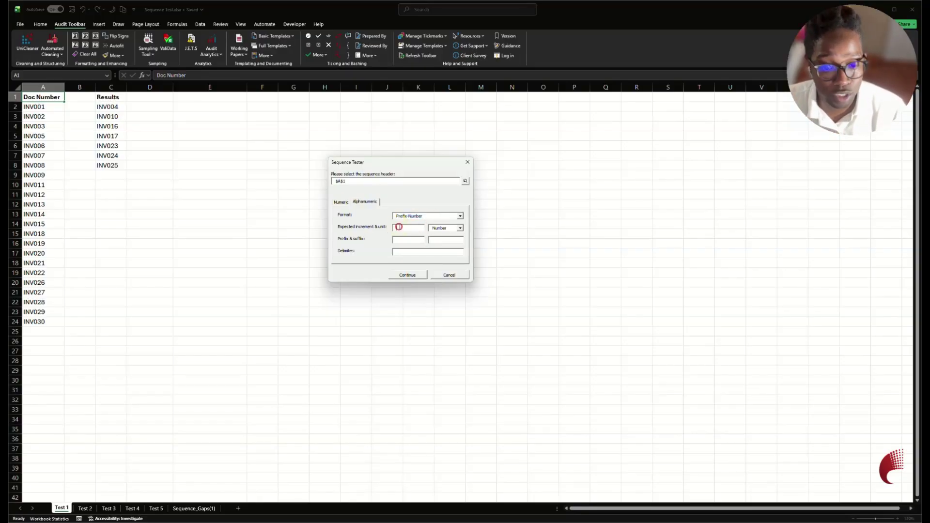
{"action": "type", "text": "1"}
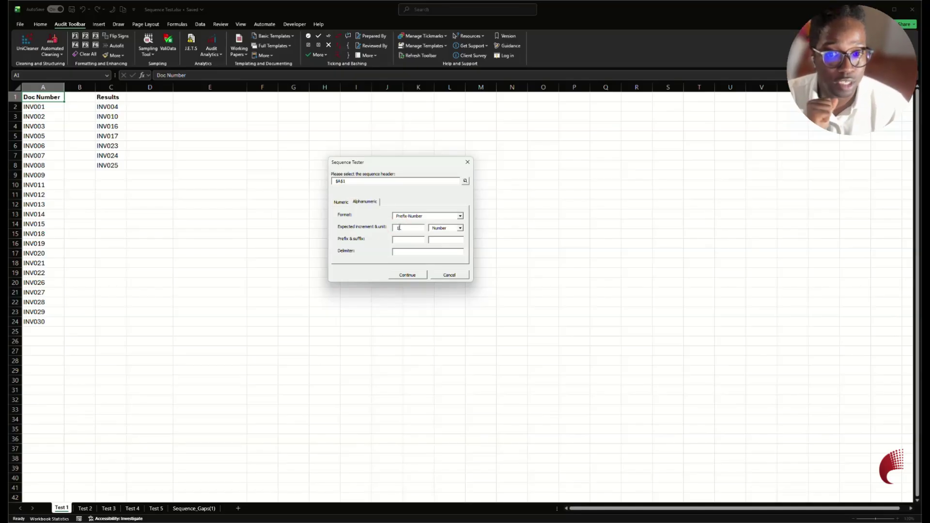
{"action": "left_click", "coordinate": [460, 228]}
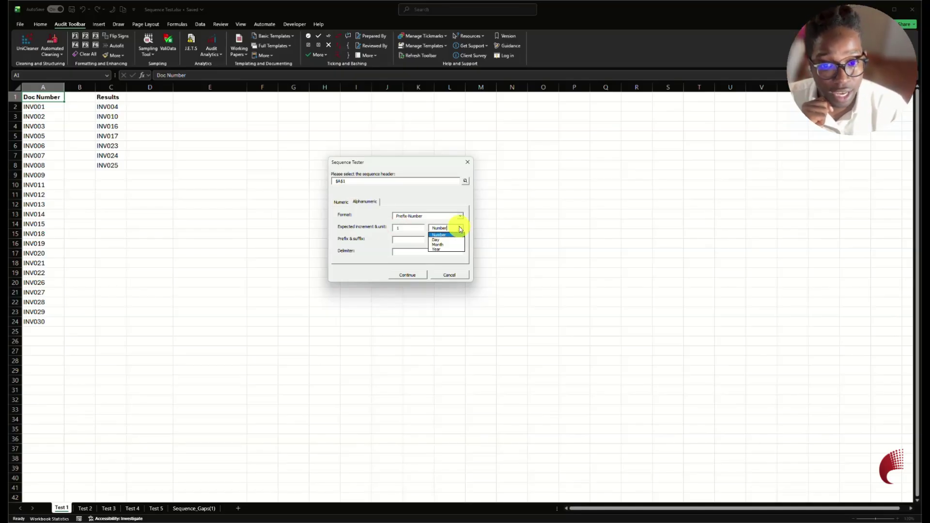
{"action": "left_click", "coordinate": [461, 230]}
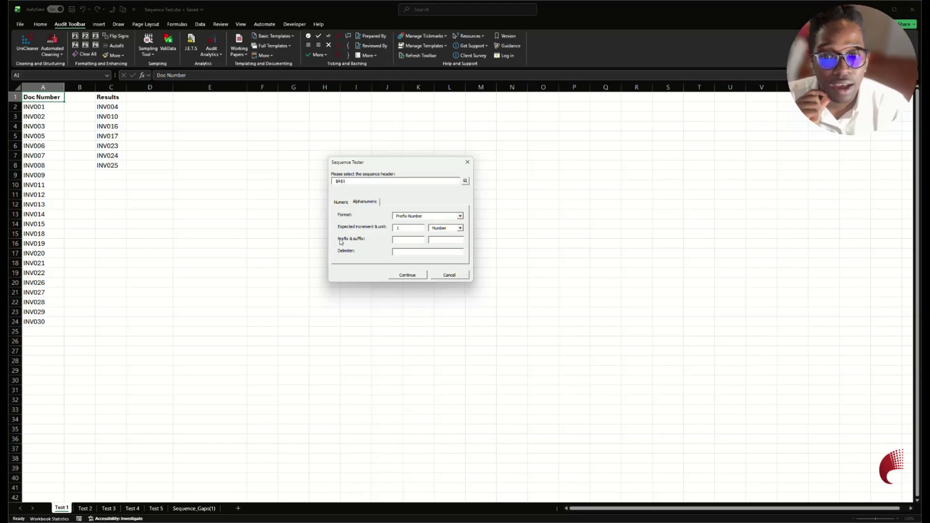
{"action": "left_click", "coordinate": [402, 240]}
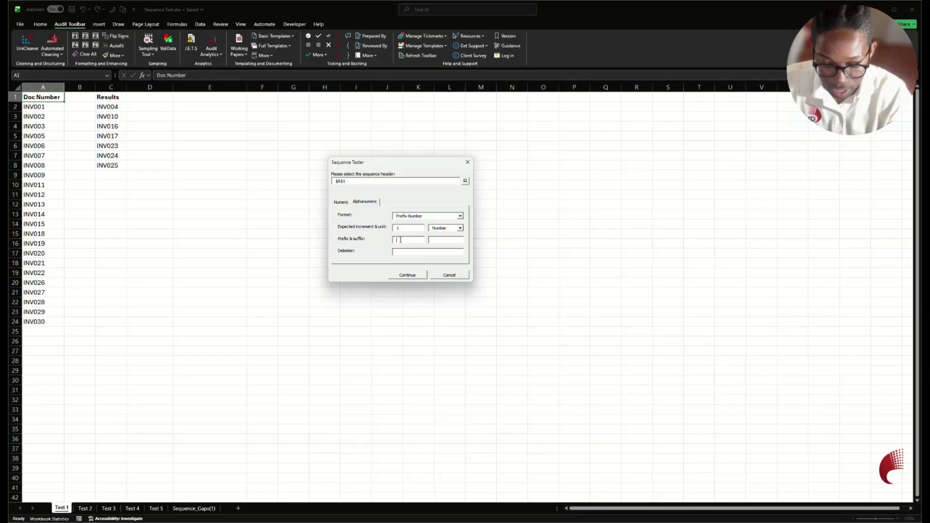
{"action": "type", "text": "INV"}
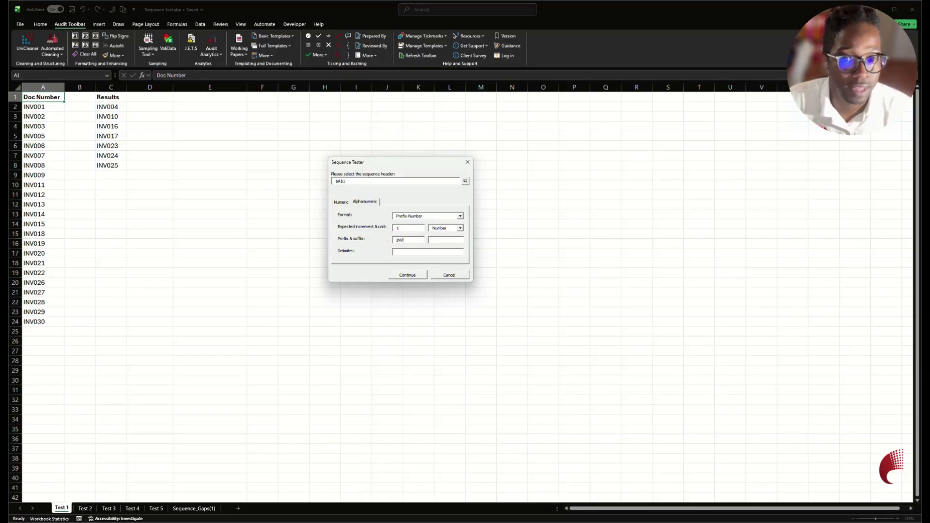
{"action": "left_click", "coordinate": [443, 241]}
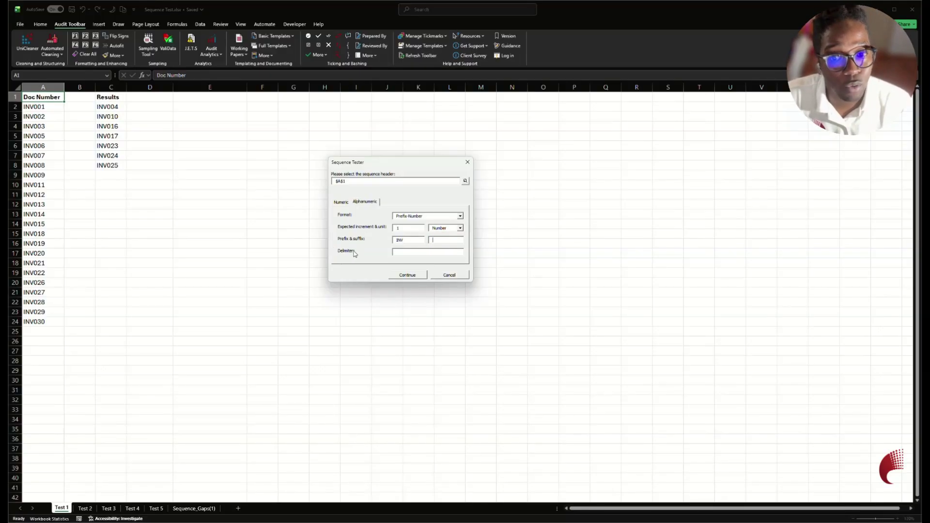
{"action": "left_click", "coordinate": [405, 252]}
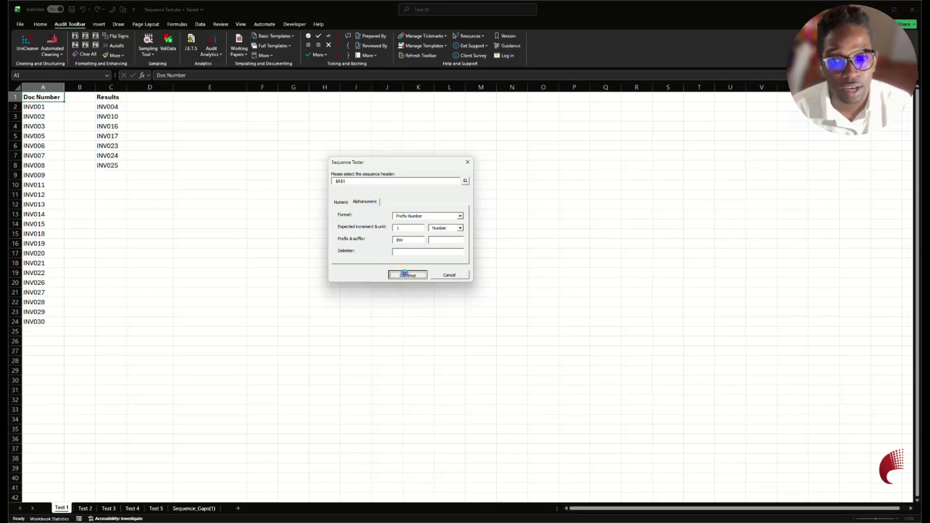
{"action": "left_click", "coordinate": [407, 275]}
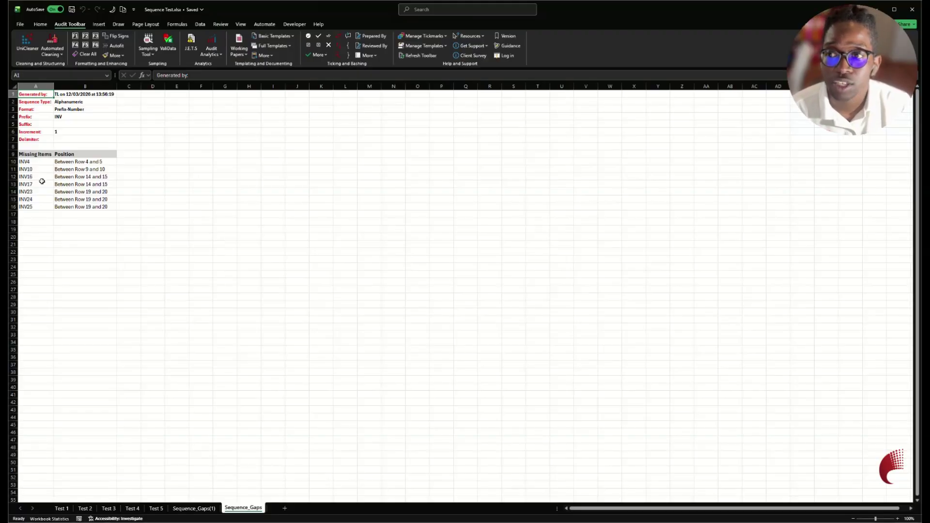
Copy the Missing Items and Position table from the Sequence_Gaps sheet to the Test 1 sheet, starting at cell D1.
{"action": "left_click_drag", "start_coordinate": [29, 93], "coordinate": [85, 143]}
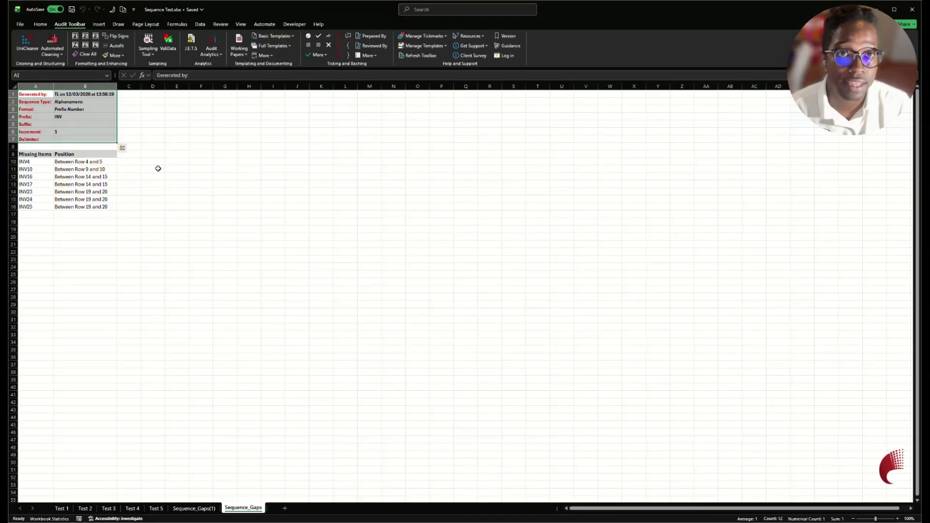
{"action": "left_click", "coordinate": [36, 153]}
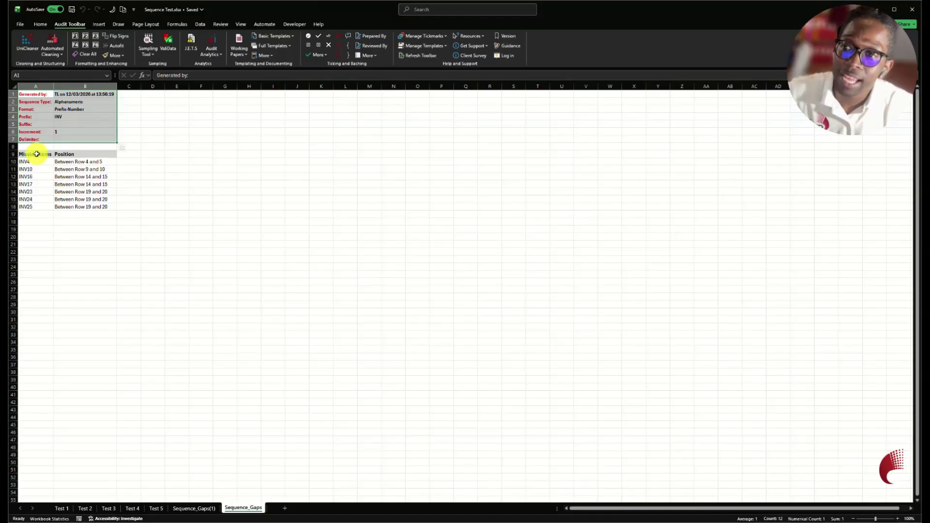
{"action": "left_click_drag", "start_coordinate": [59, 152], "coordinate": [89, 209]}
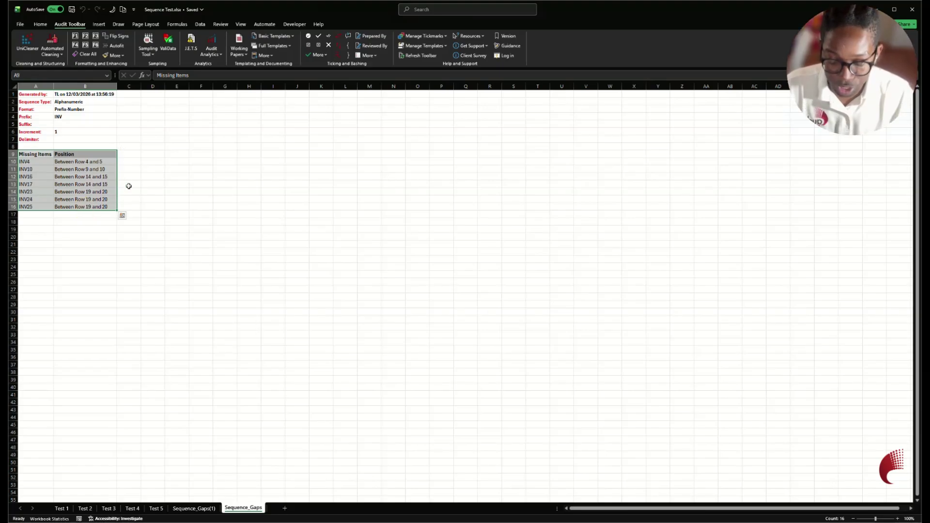
{"action": "key", "text": "ctrl+c"}
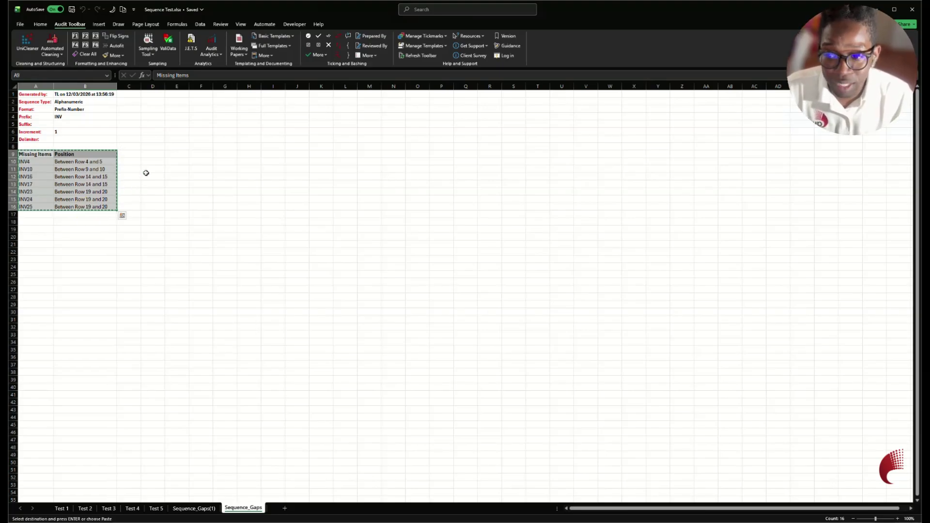
{"action": "left_click", "coordinate": [62, 509]}
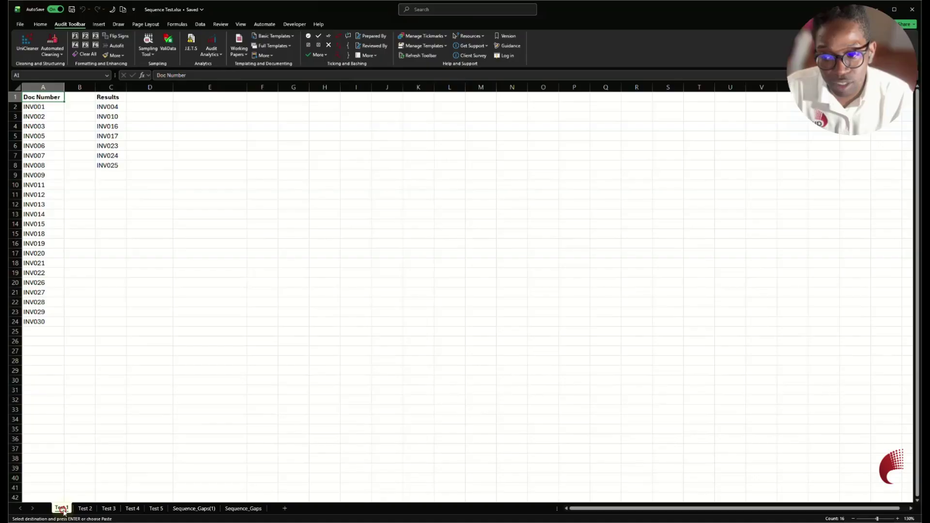
{"action": "left_click", "coordinate": [149, 98]}
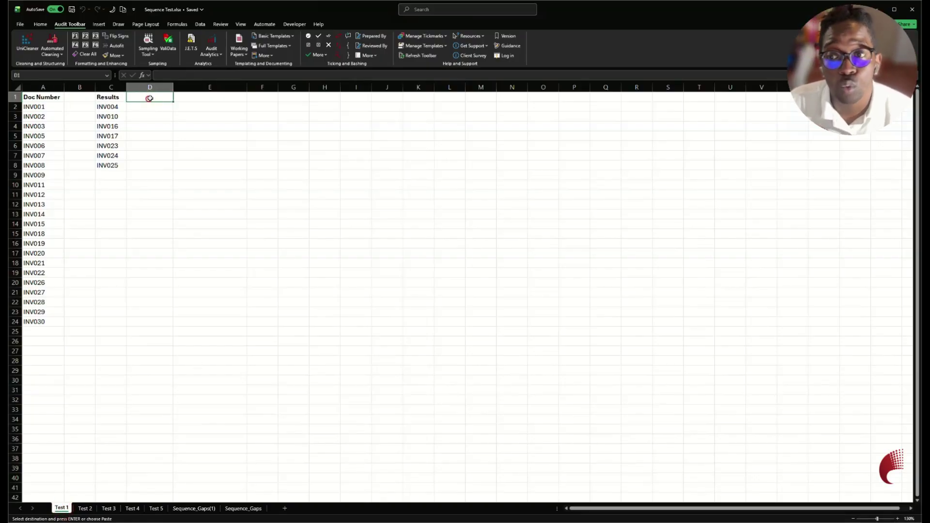
{"action": "key", "text": "ctrl+v"}
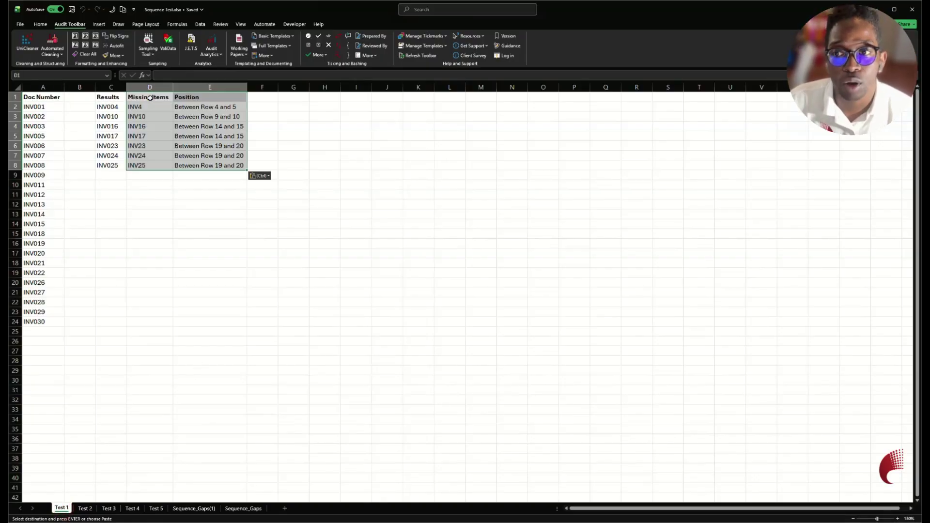
Compare the expected Results with the pasted Missing Items and check the Position entry of the first missing invoice.
{"action": "left_click", "coordinate": [113, 107]}
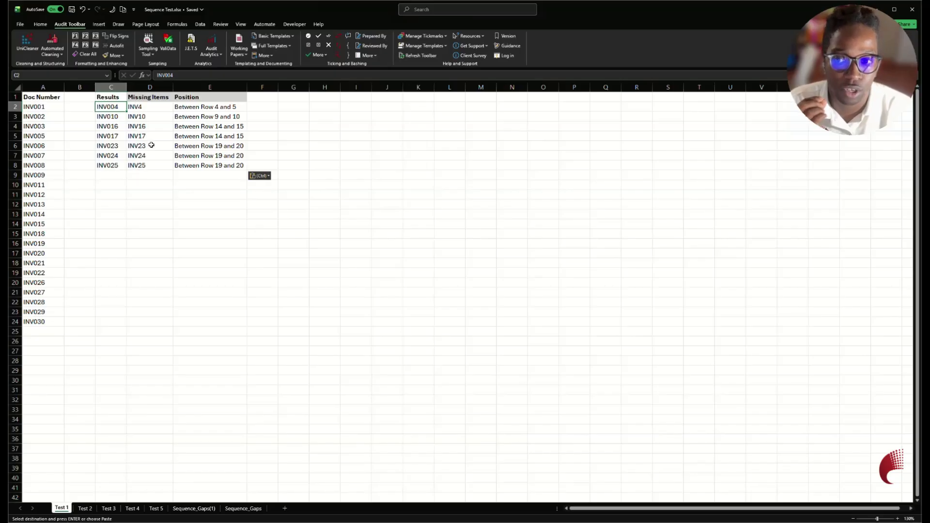
{"action": "left_click", "coordinate": [143, 107]}
{"action": "left_click_drag", "start_coordinate": [142, 108], "coordinate": [141, 165]}
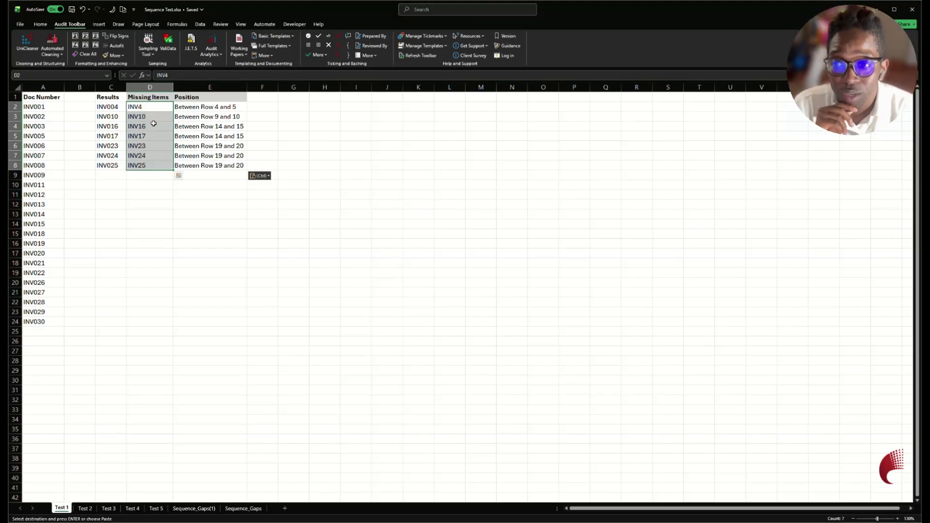
{"action": "left_click", "coordinate": [196, 104]}
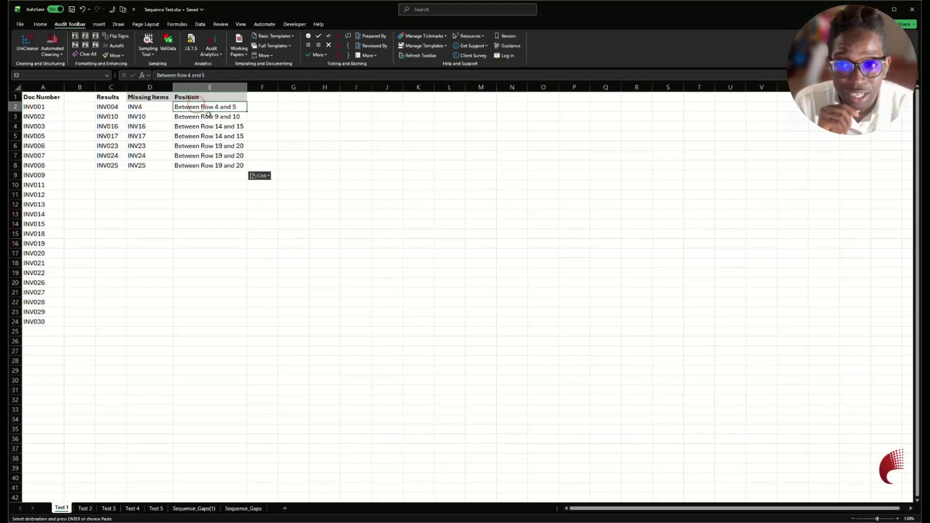
{"action": "left_click", "coordinate": [139, 105]}
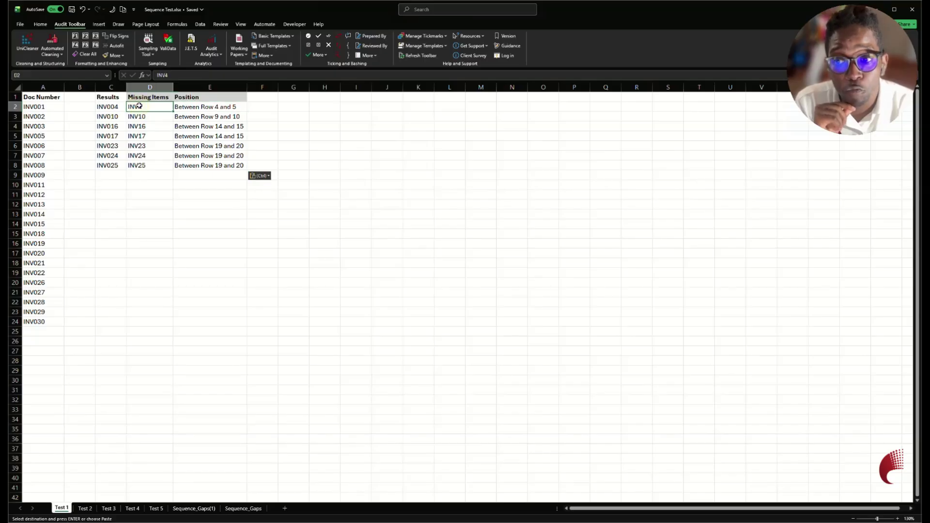
{"action": "left_click", "coordinate": [213, 107]}
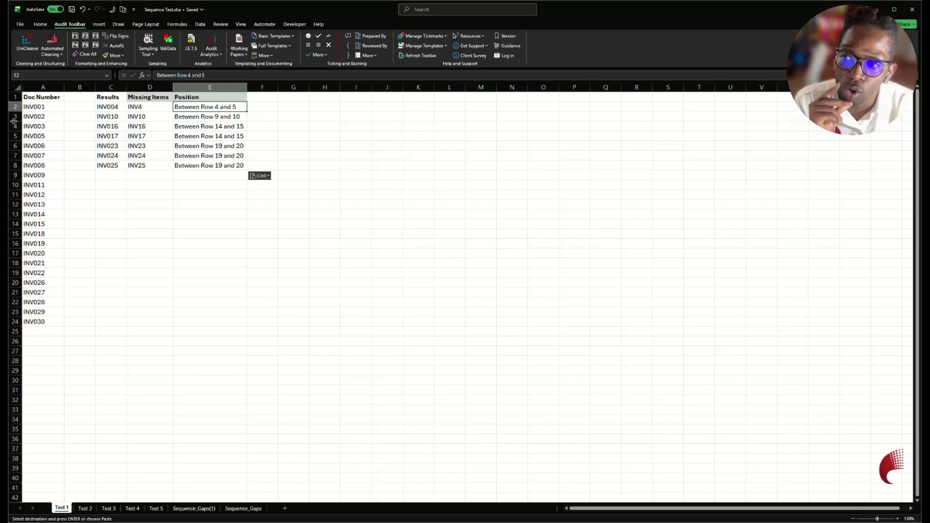
Examine rows 4 and 5 of the Doc Number column to verify the gap where missing item INV4 belongs.
{"action": "left_click_drag", "start_coordinate": [14, 126], "coordinate": [13, 136]}
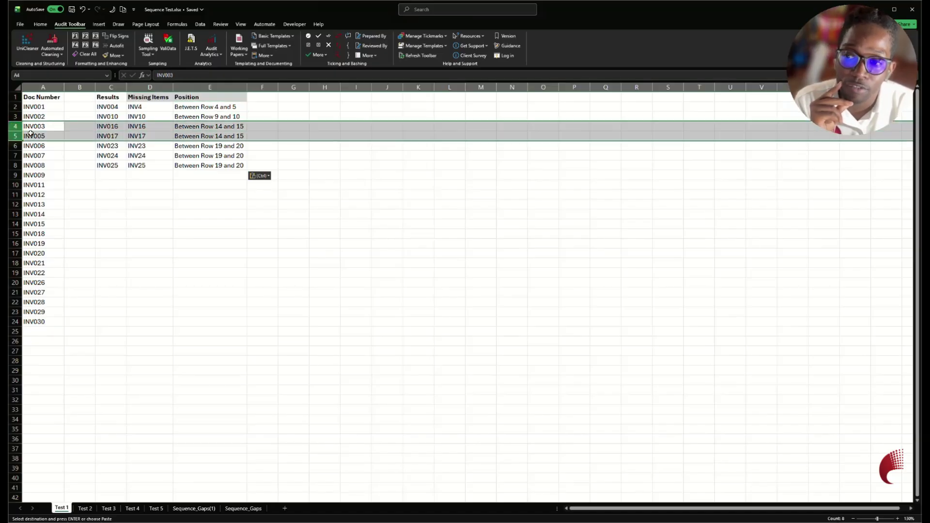
{"action": "left_click", "coordinate": [34, 126]}
{"action": "left_click", "coordinate": [39, 135]}
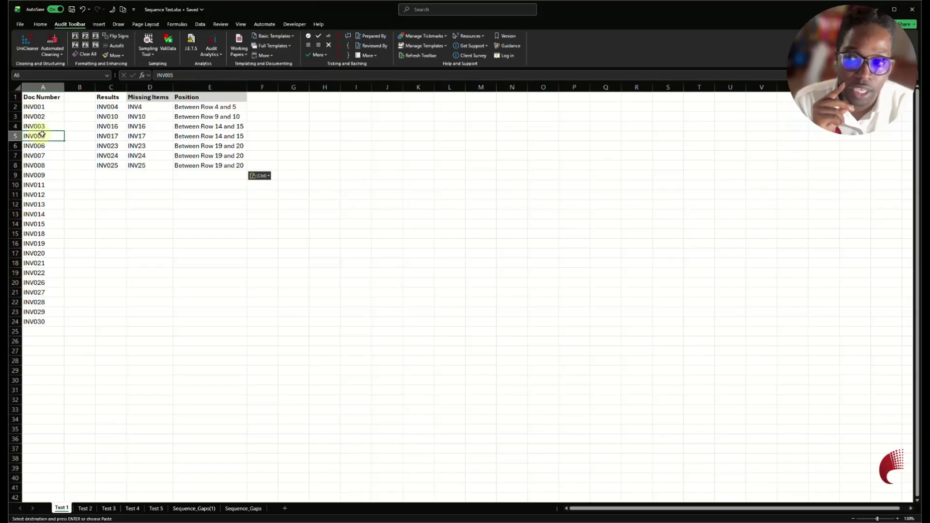
{"action": "left_click", "coordinate": [160, 105]}
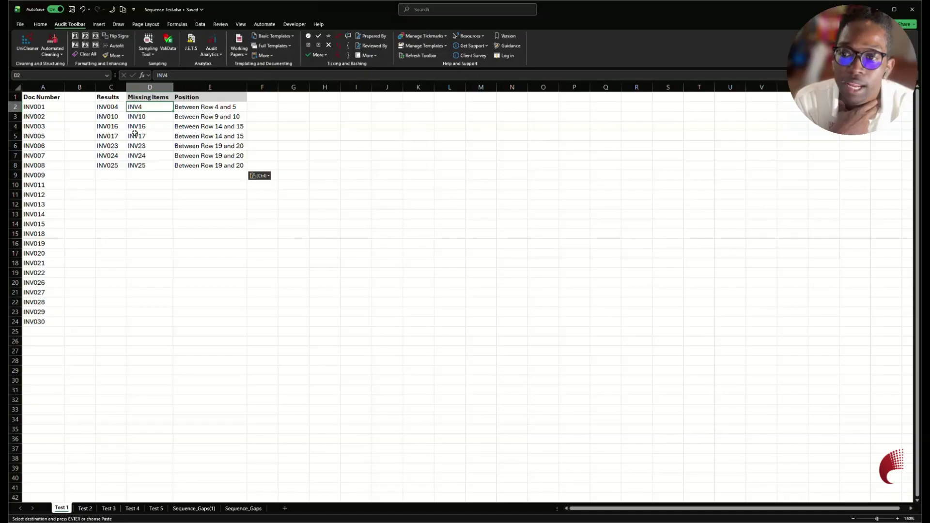
Check the Position entries of missing items INV16 and INV17 against rows 14 and 15 of the Doc Number column.
{"action": "left_click_drag", "start_coordinate": [147, 126], "coordinate": [149, 138]}
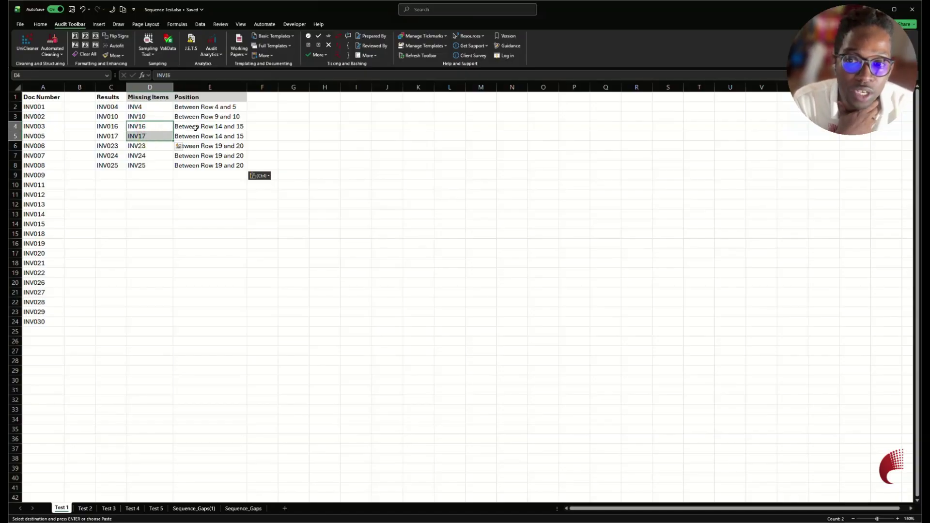
{"action": "left_click_drag", "start_coordinate": [195, 127], "coordinate": [189, 136]}
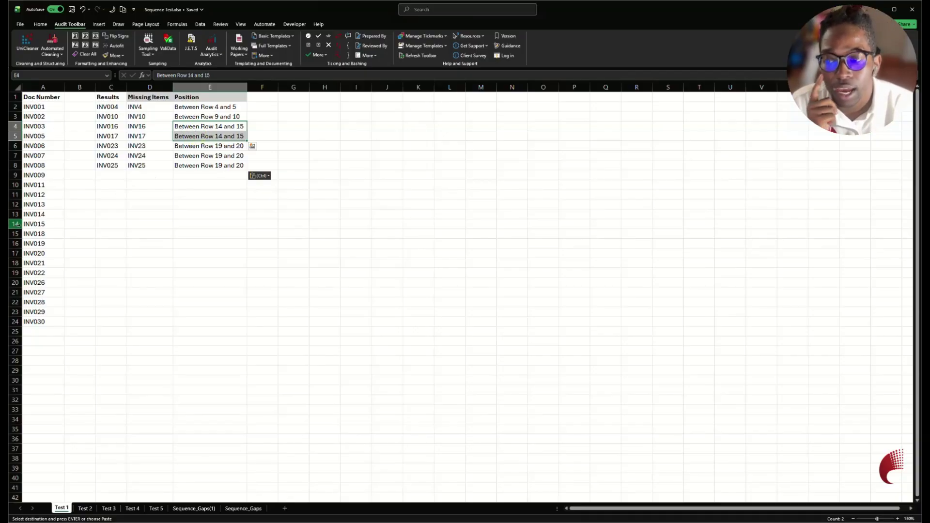
{"action": "left_click", "coordinate": [33, 224]}
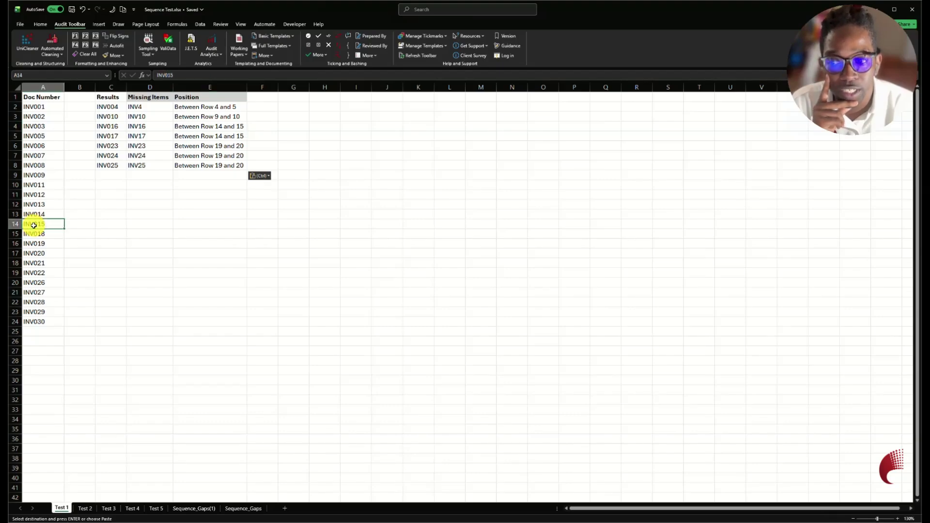
{"action": "left_click_drag", "start_coordinate": [33, 224], "coordinate": [34, 234]}
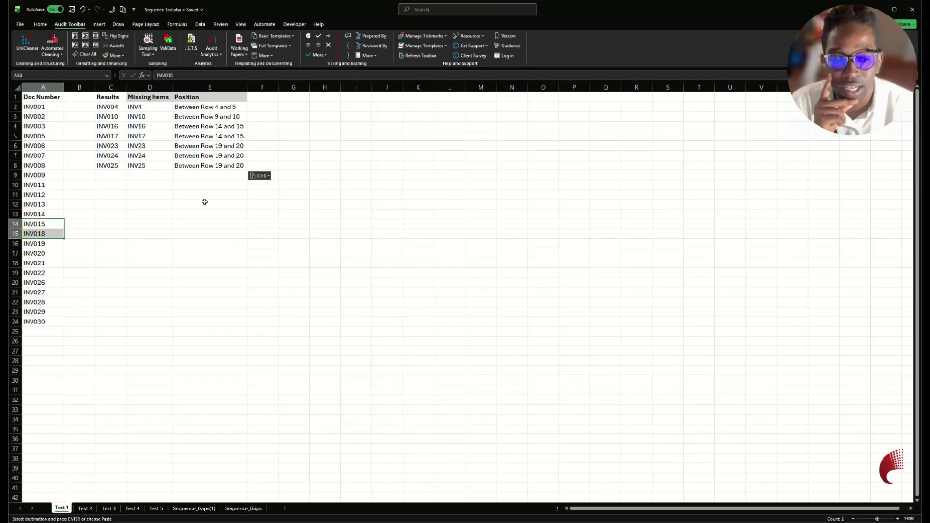